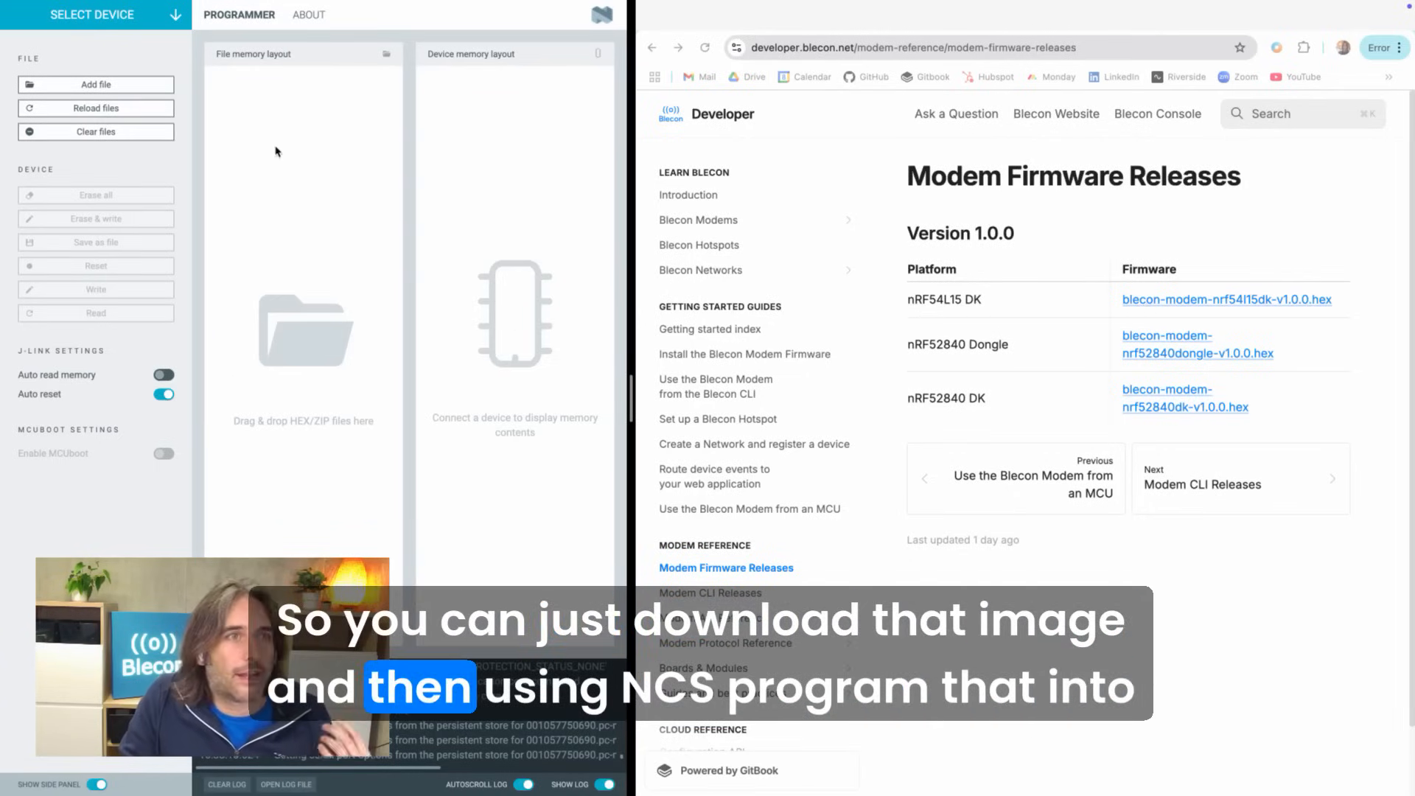
Load the nRF54L15 DK hex, connect to the DK board, and erase-and-write the firmware.
left_click(107, 88)
left_click(111, 107)
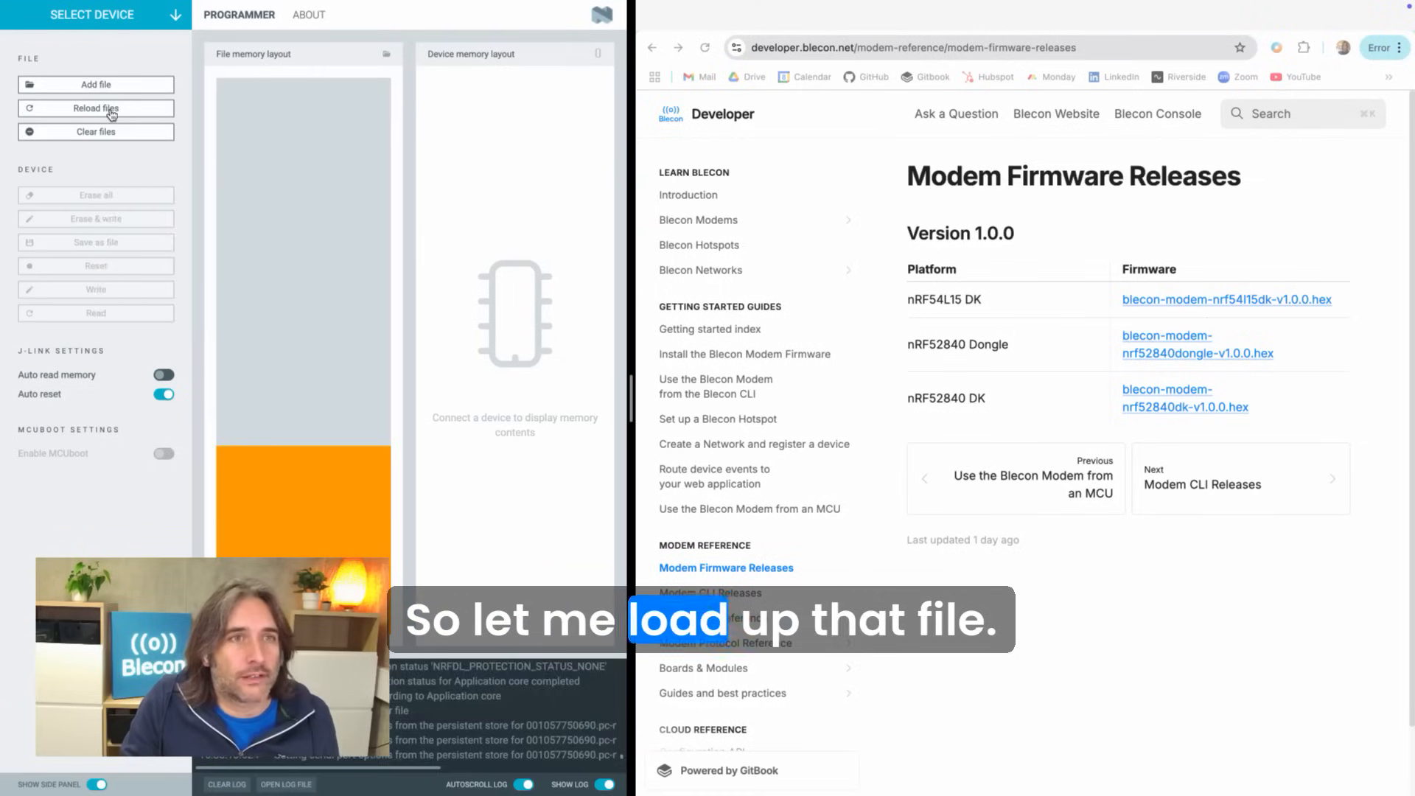
left_click(115, 13)
left_click(99, 80)
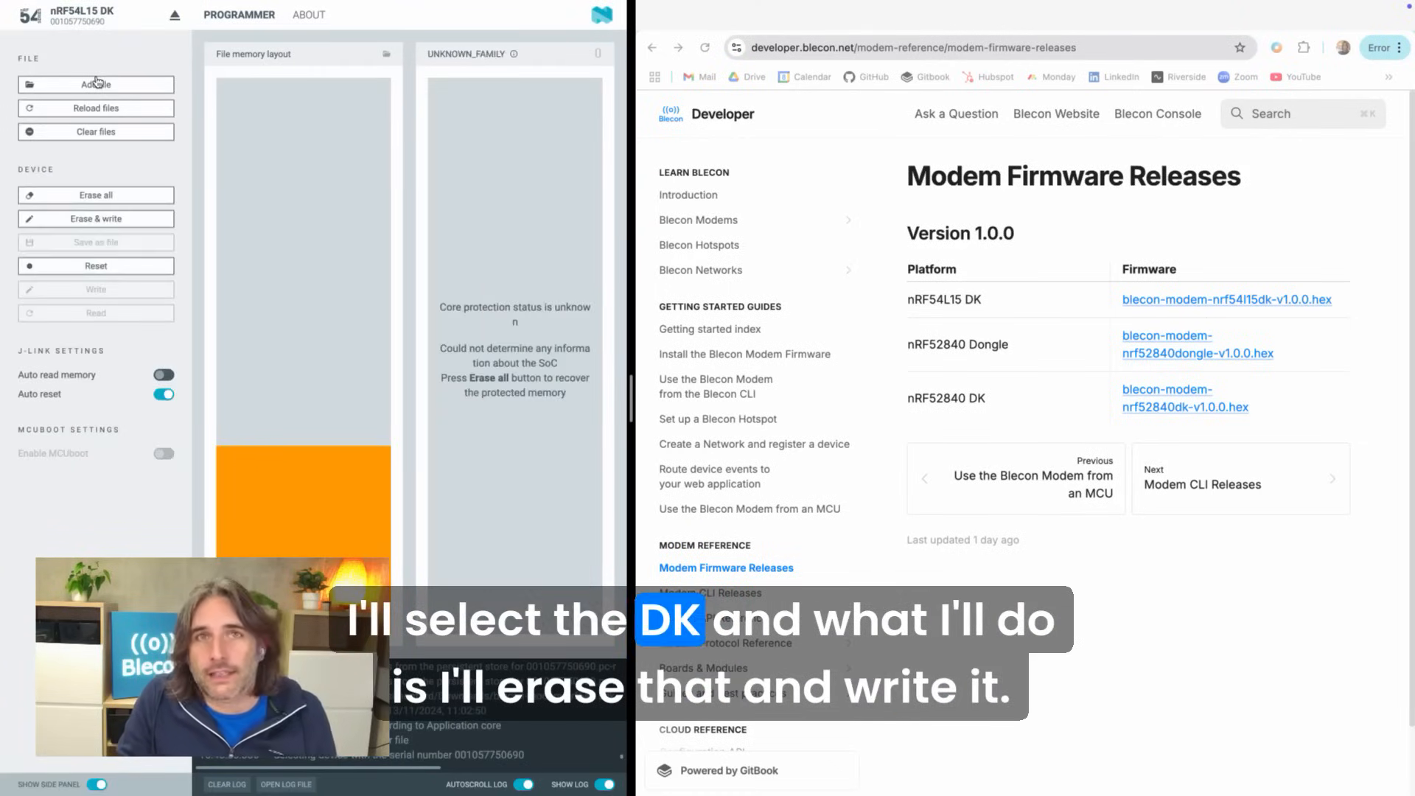
left_click(114, 220)
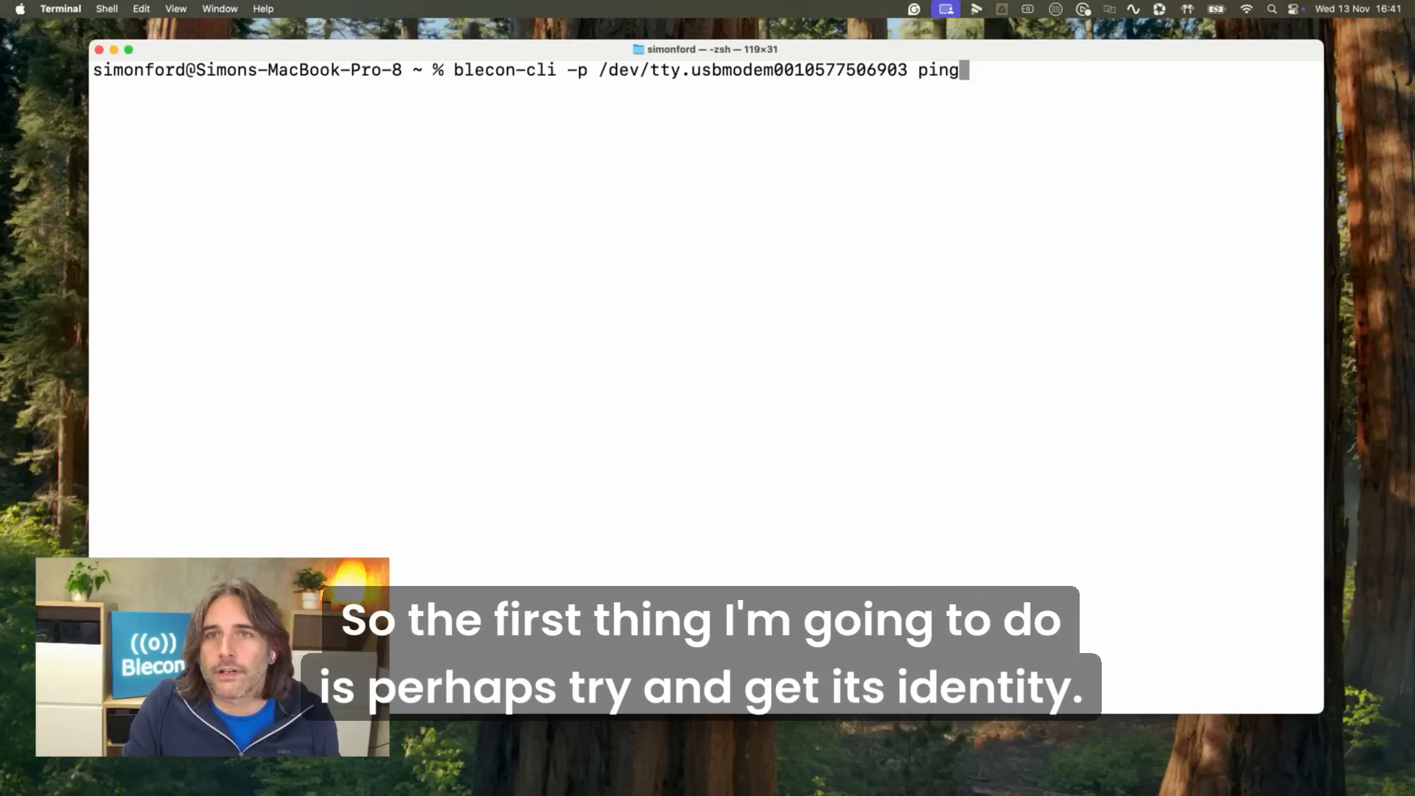
type("get-identity")
key("Return")
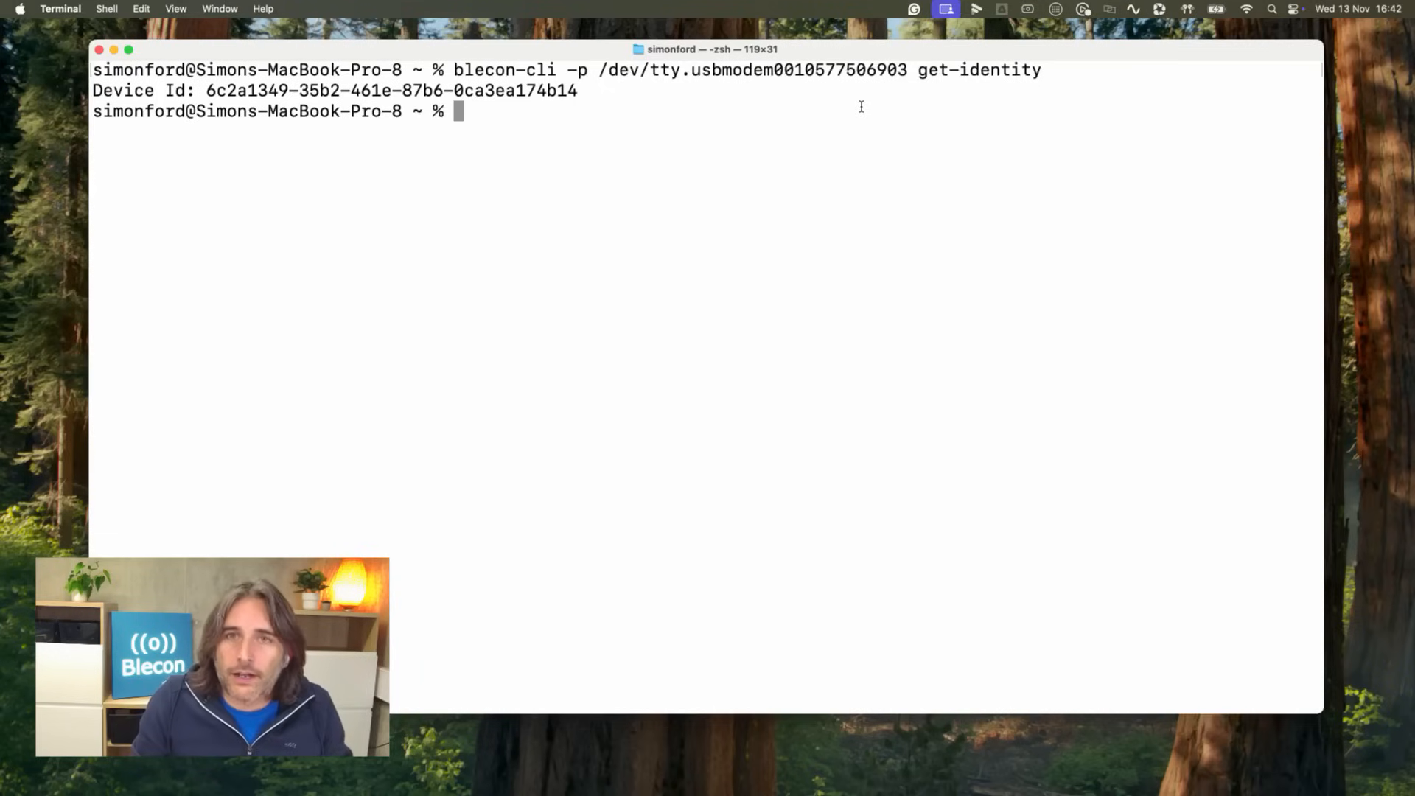
Replace get-identity with ping and run it, getting 2425 ms connection and 1833 ms round-trip.
key("BackSpace")
key("BackSpace")
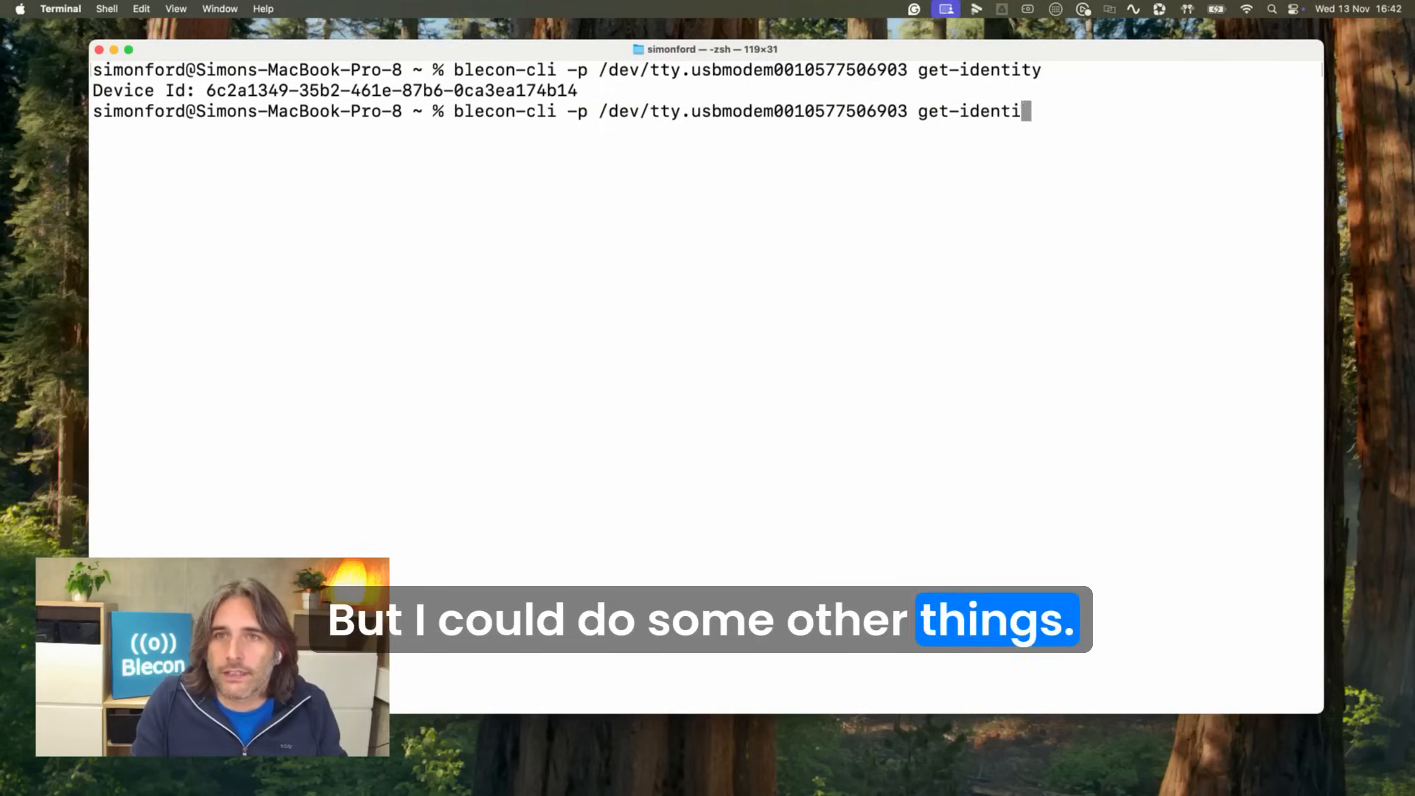
key("BackSpace")
key("BackSpace")
key("BackSpace")
type("p")
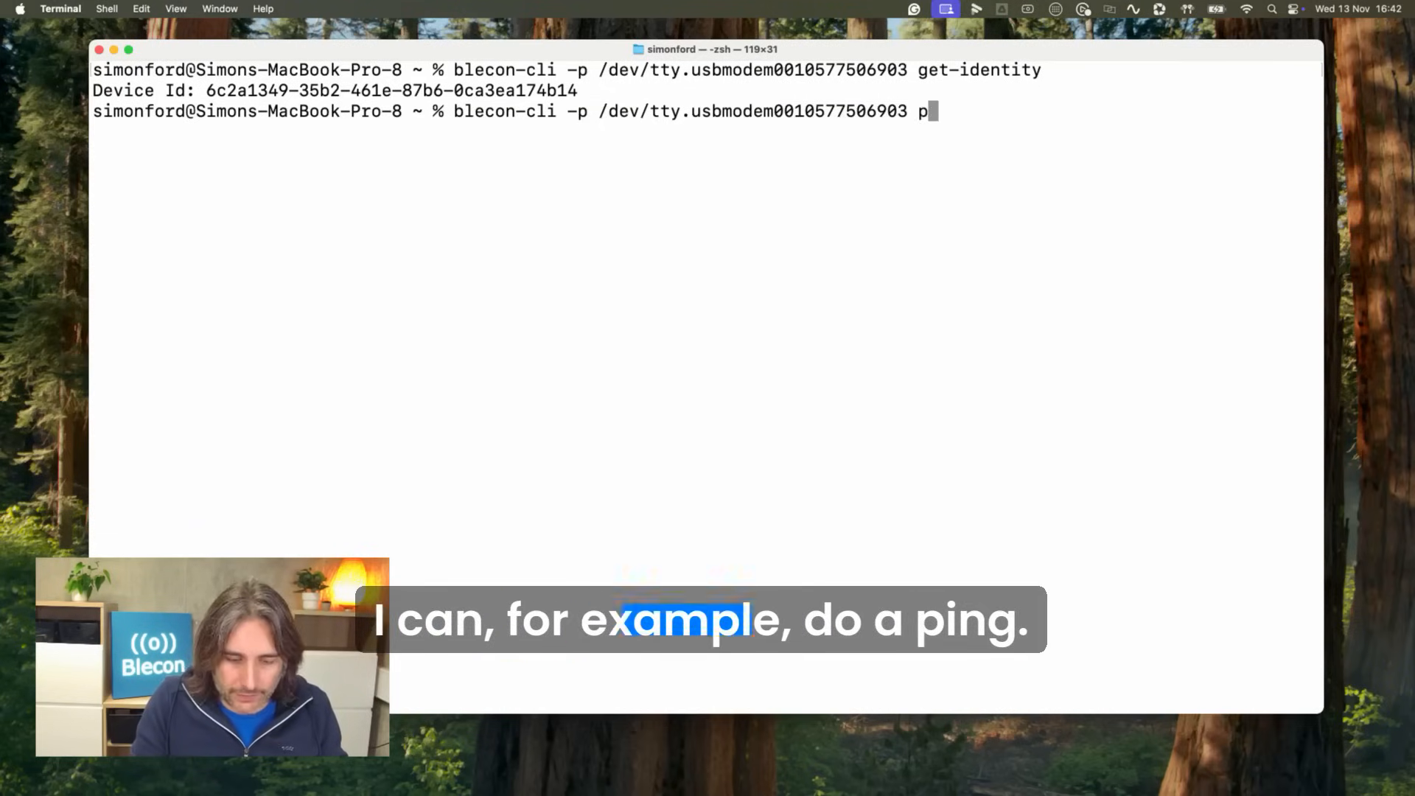
type("g")
key("Return")
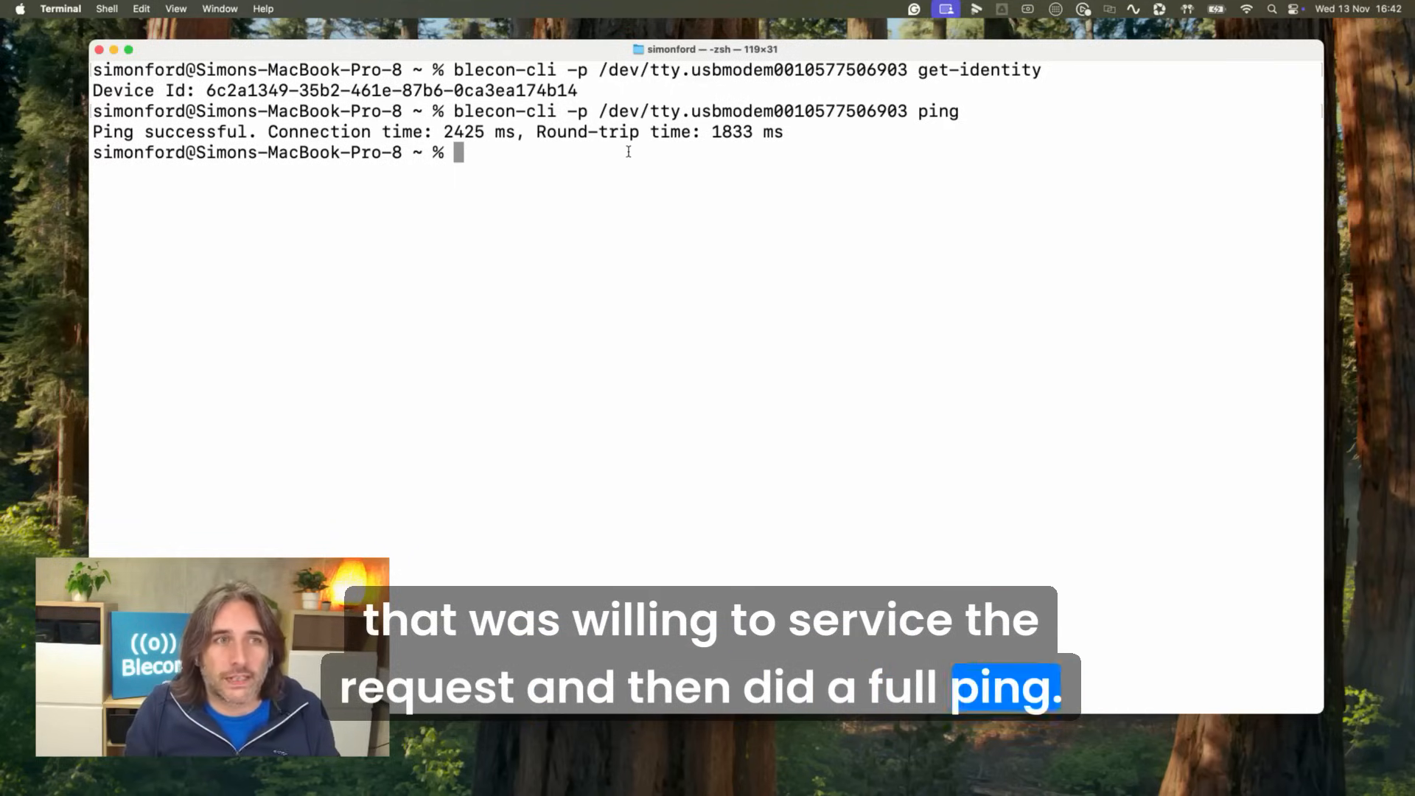
key("Up")
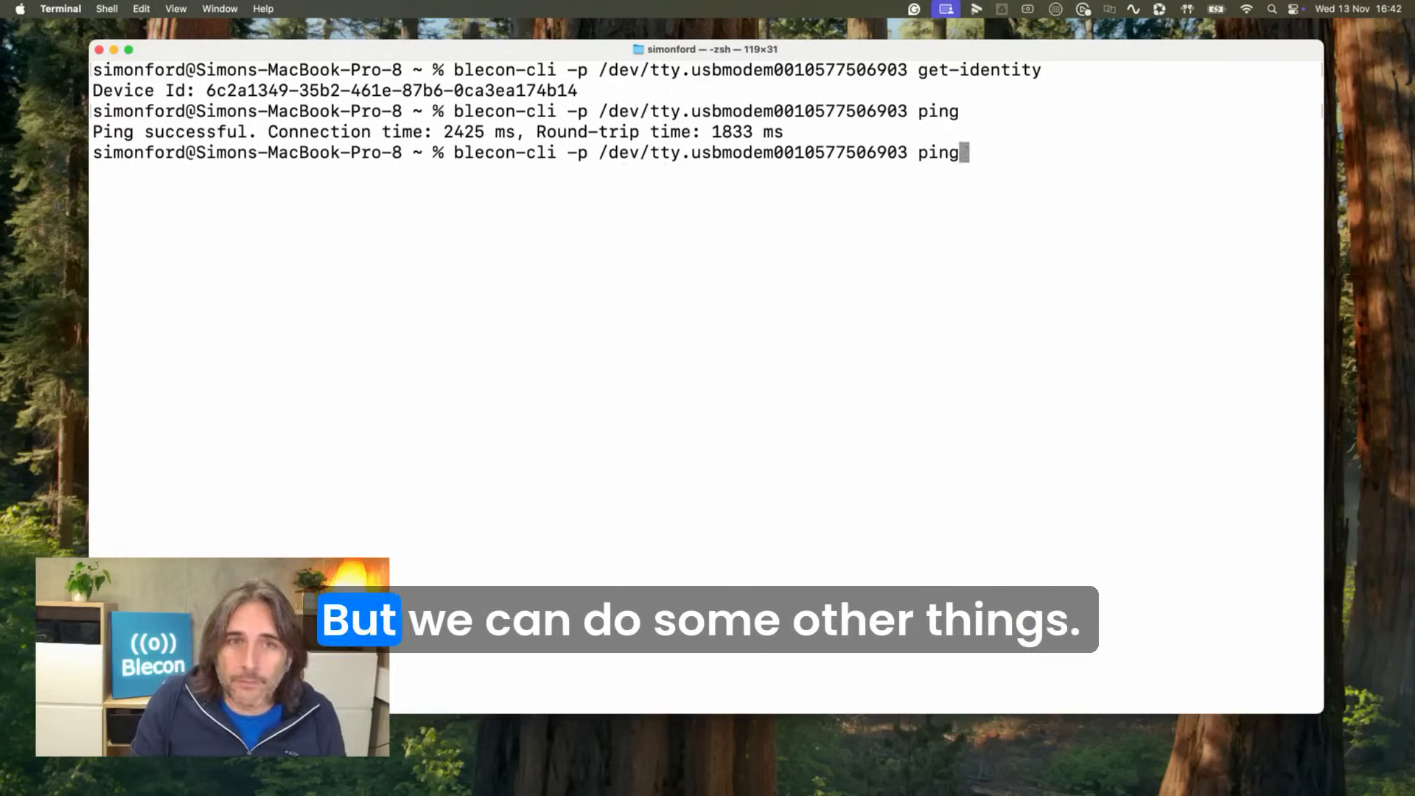
Replace ping with get-time and run it to read the modem's current time and last update.
key("BackSpace")
key("BackSpace")
key("BackSpace")
type("get")
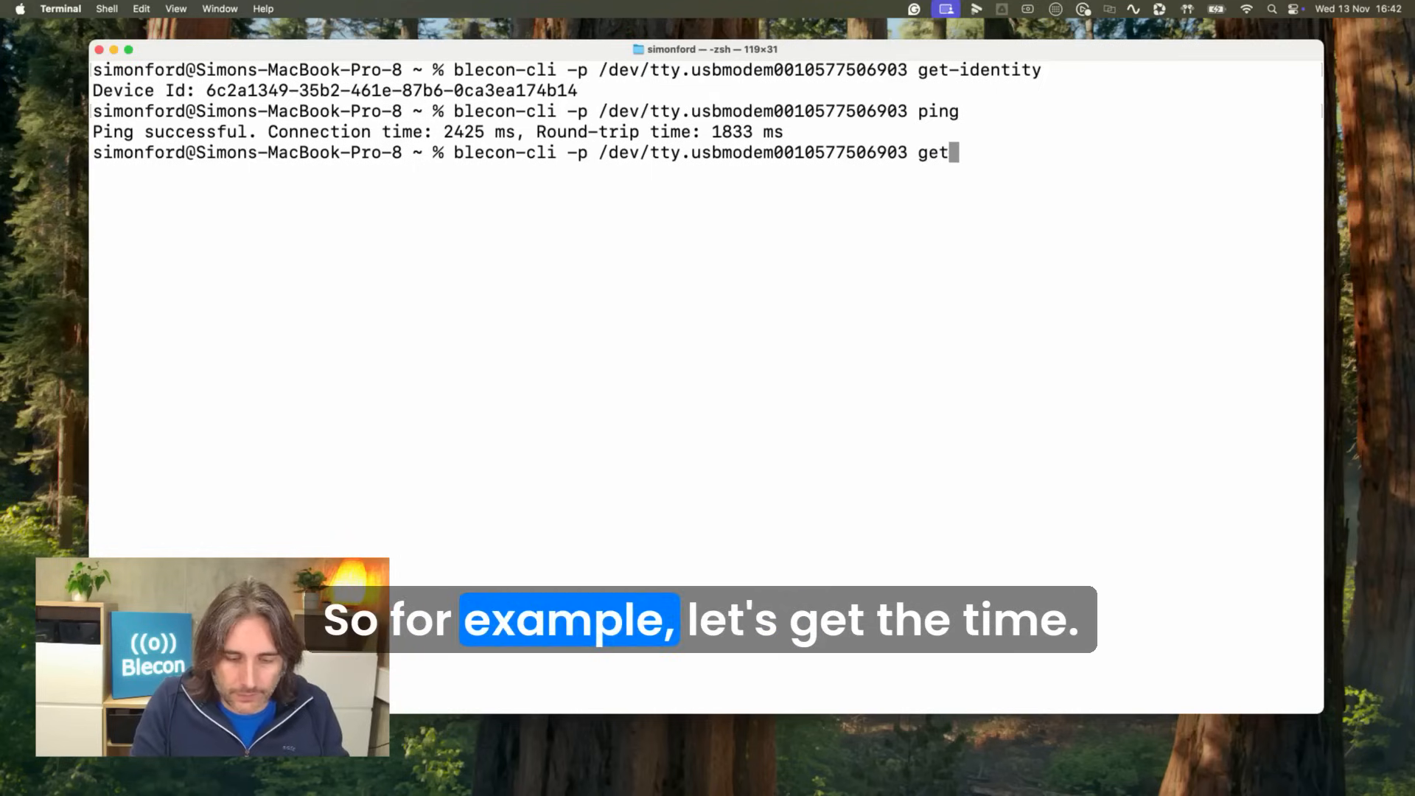
type("-time")
key("Return")
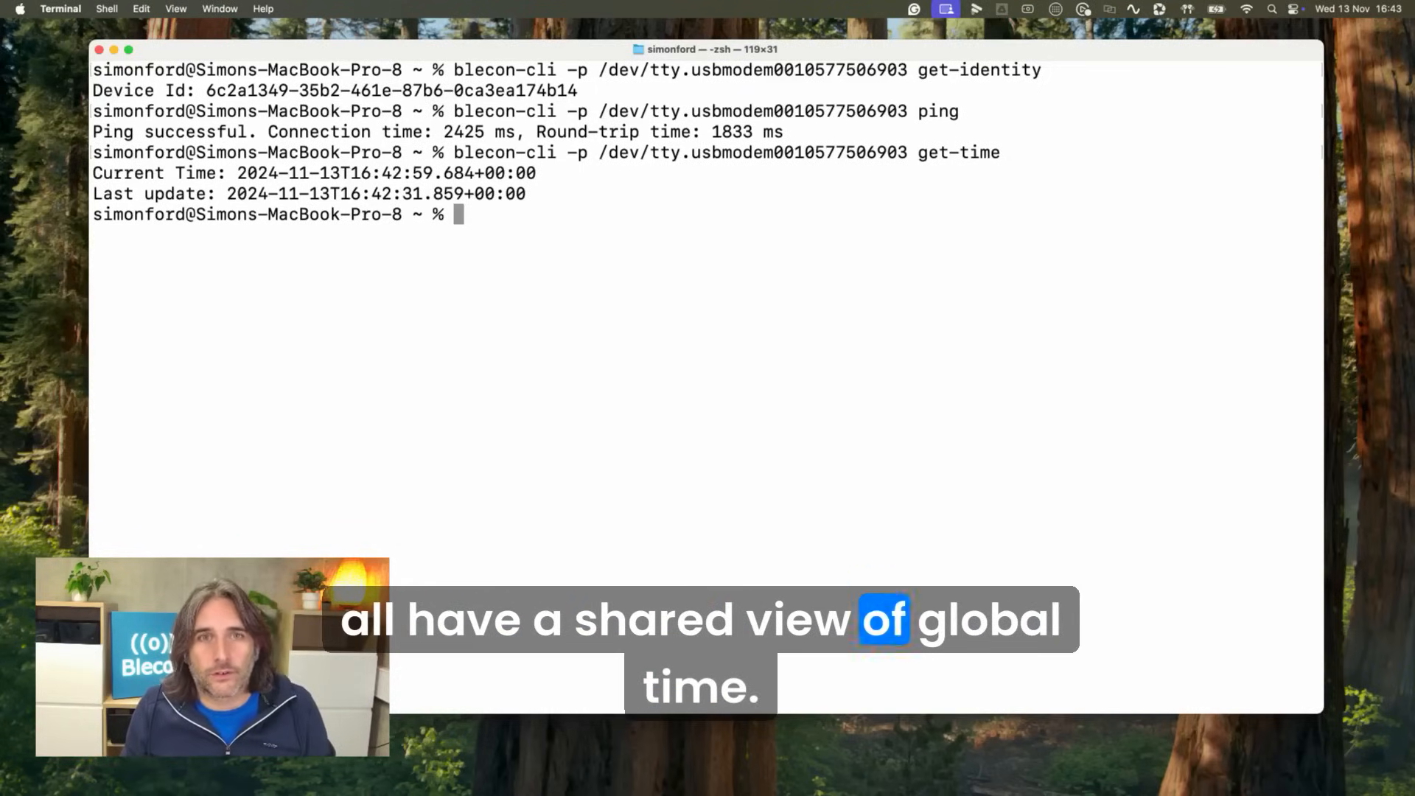
key("Up")
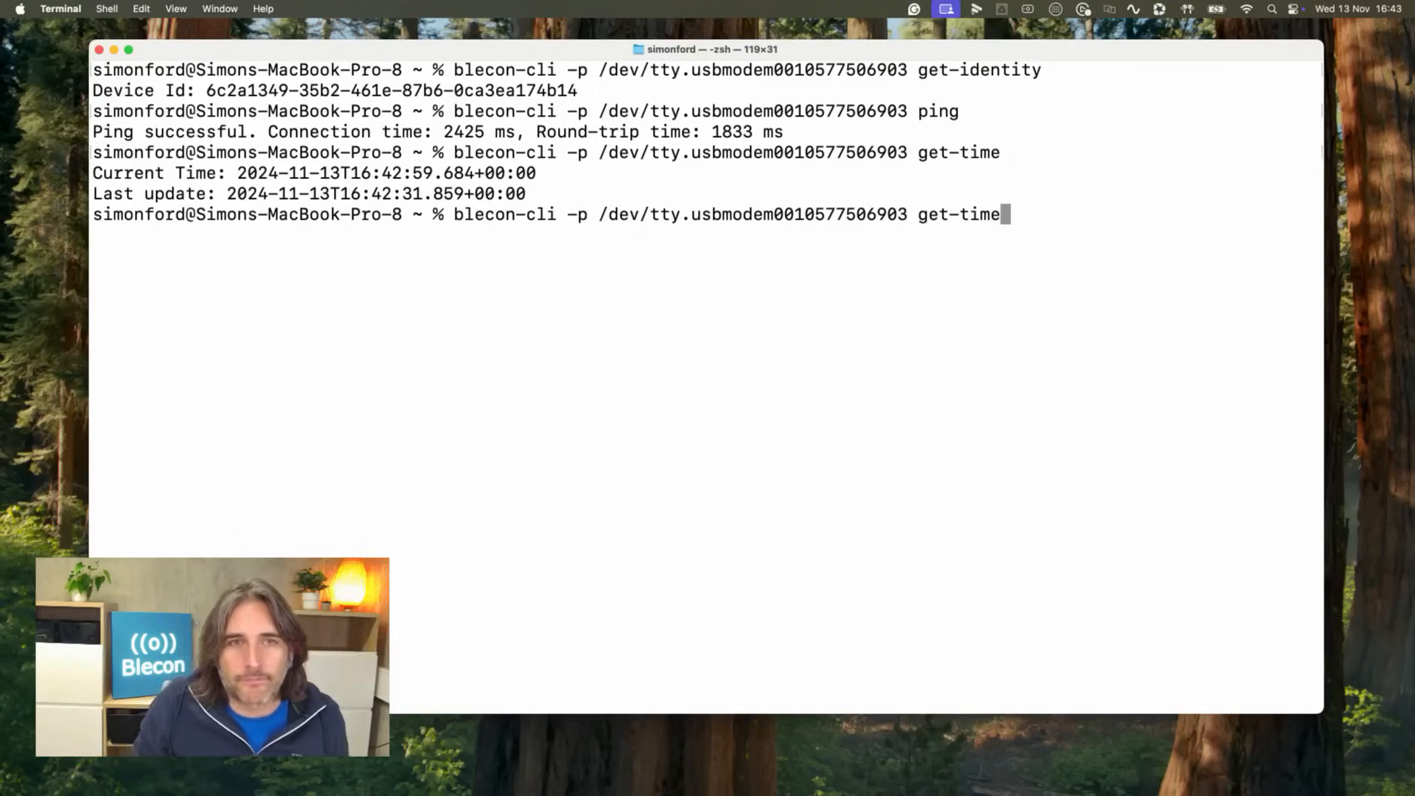
Send request with payload 000102 through the modem, then switch to the Blecon Console space.
key("BackSpace")
key("BackSpace")
key("BackSpace")
key("BackSpace")
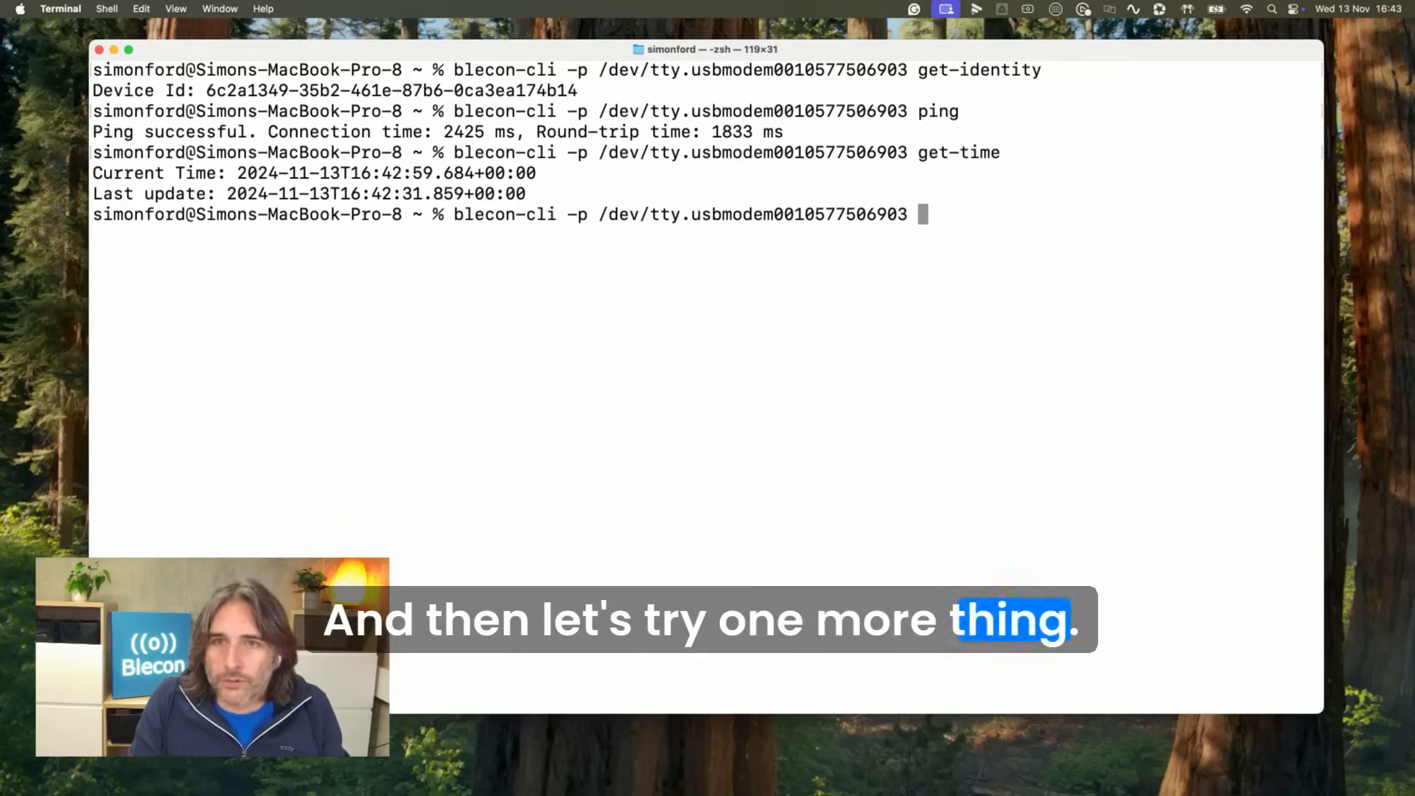
type("request")
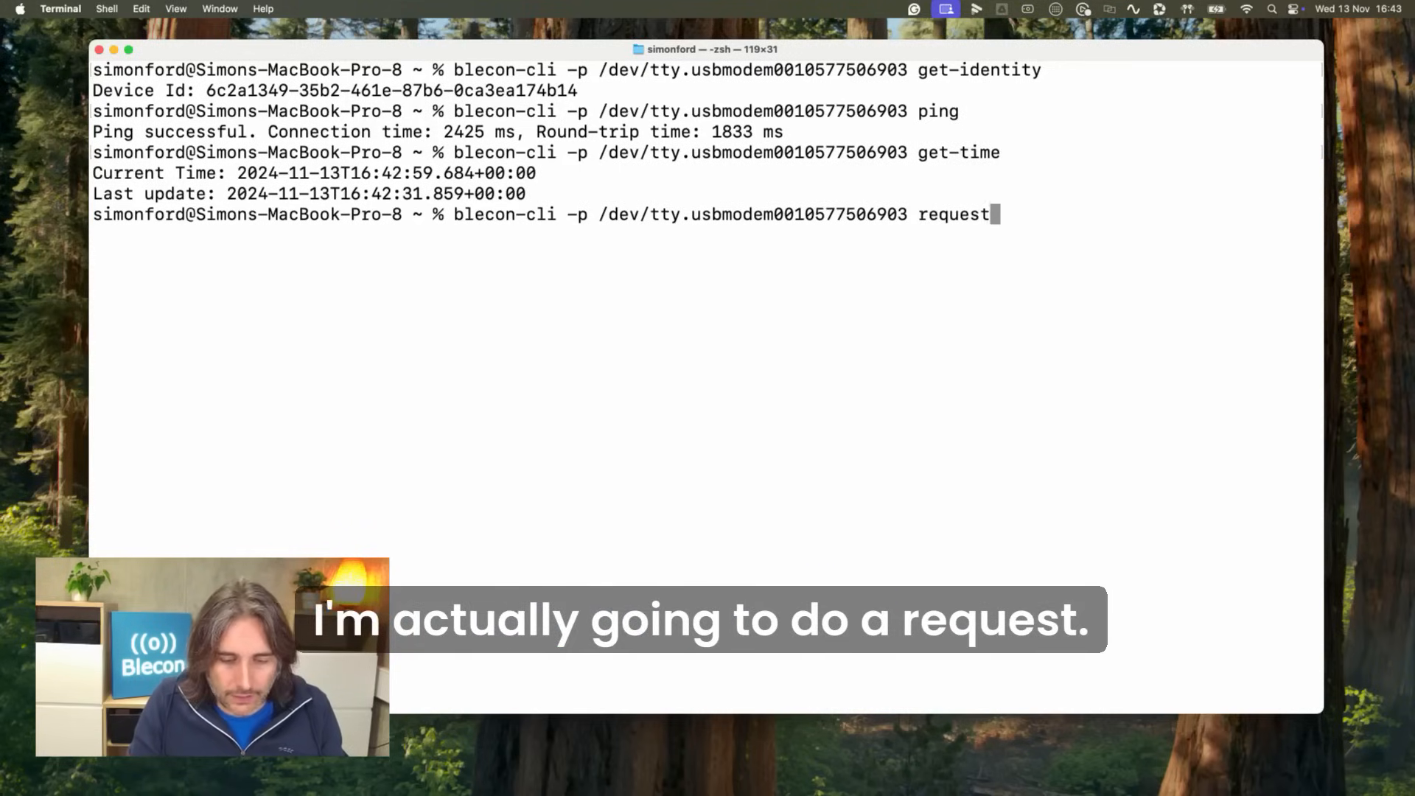
type(" 000102")
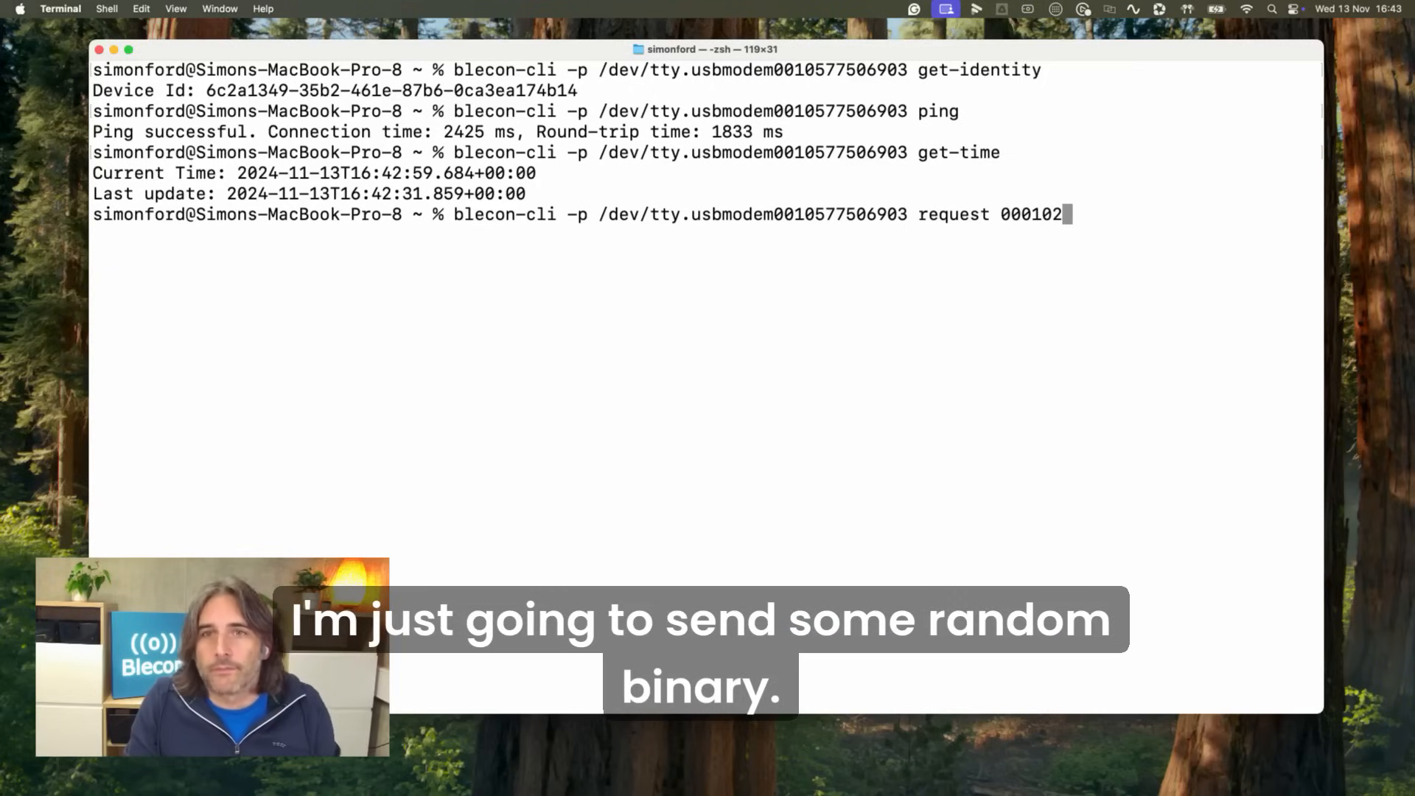
key("Return")
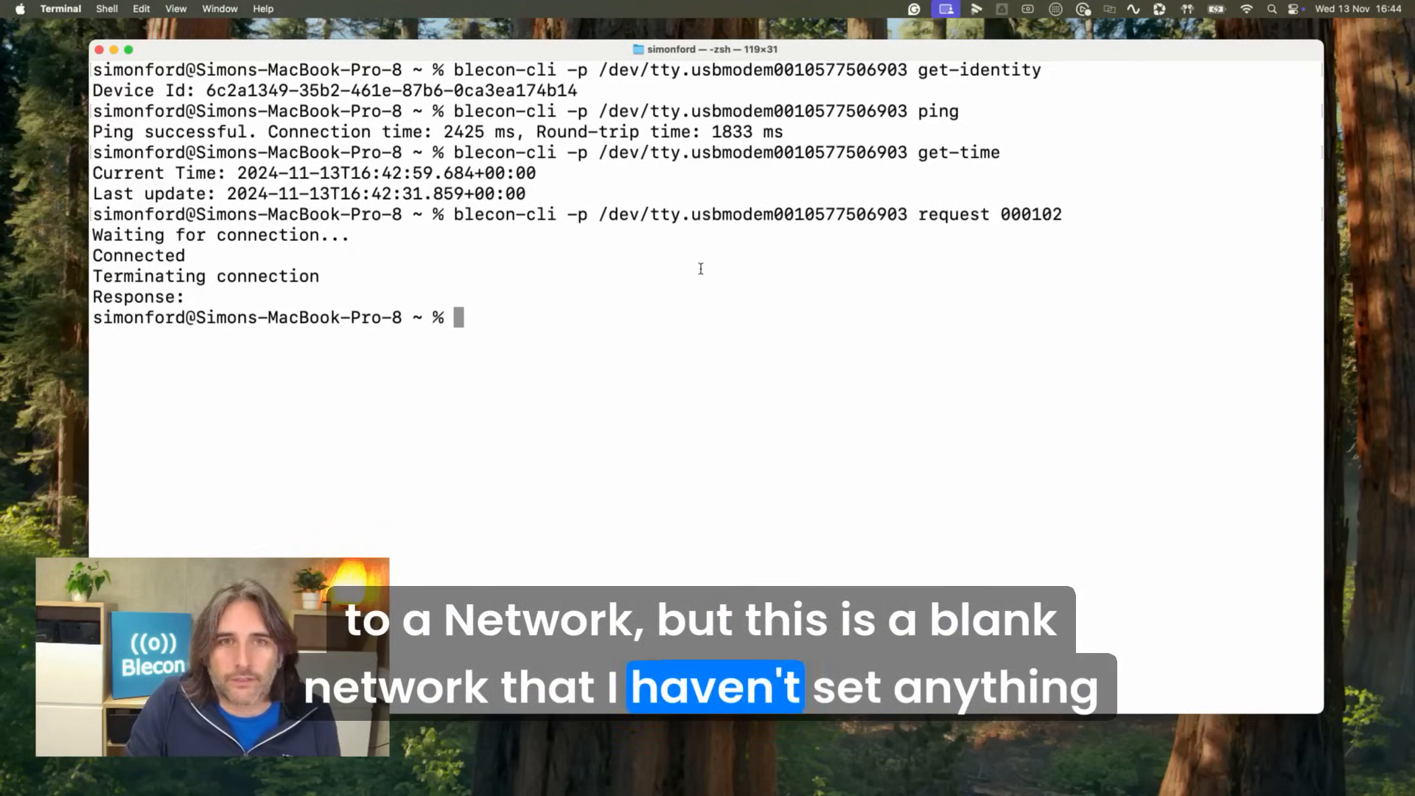
key("ctrl+Right")
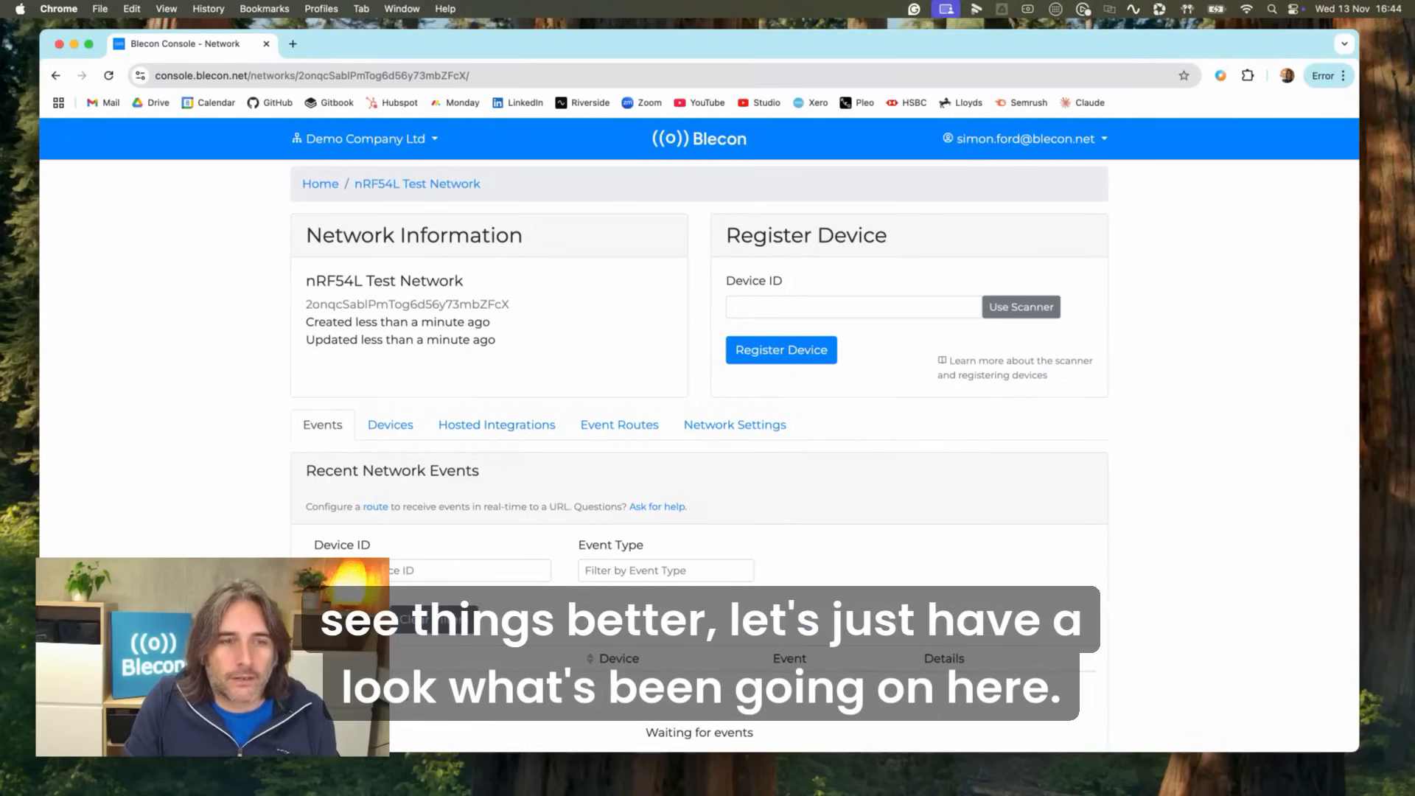
Refresh network events, preview the network.routing_failed event and select its location coordinates.
left_click(345, 620)
scroll(708, 442, "down", 3)
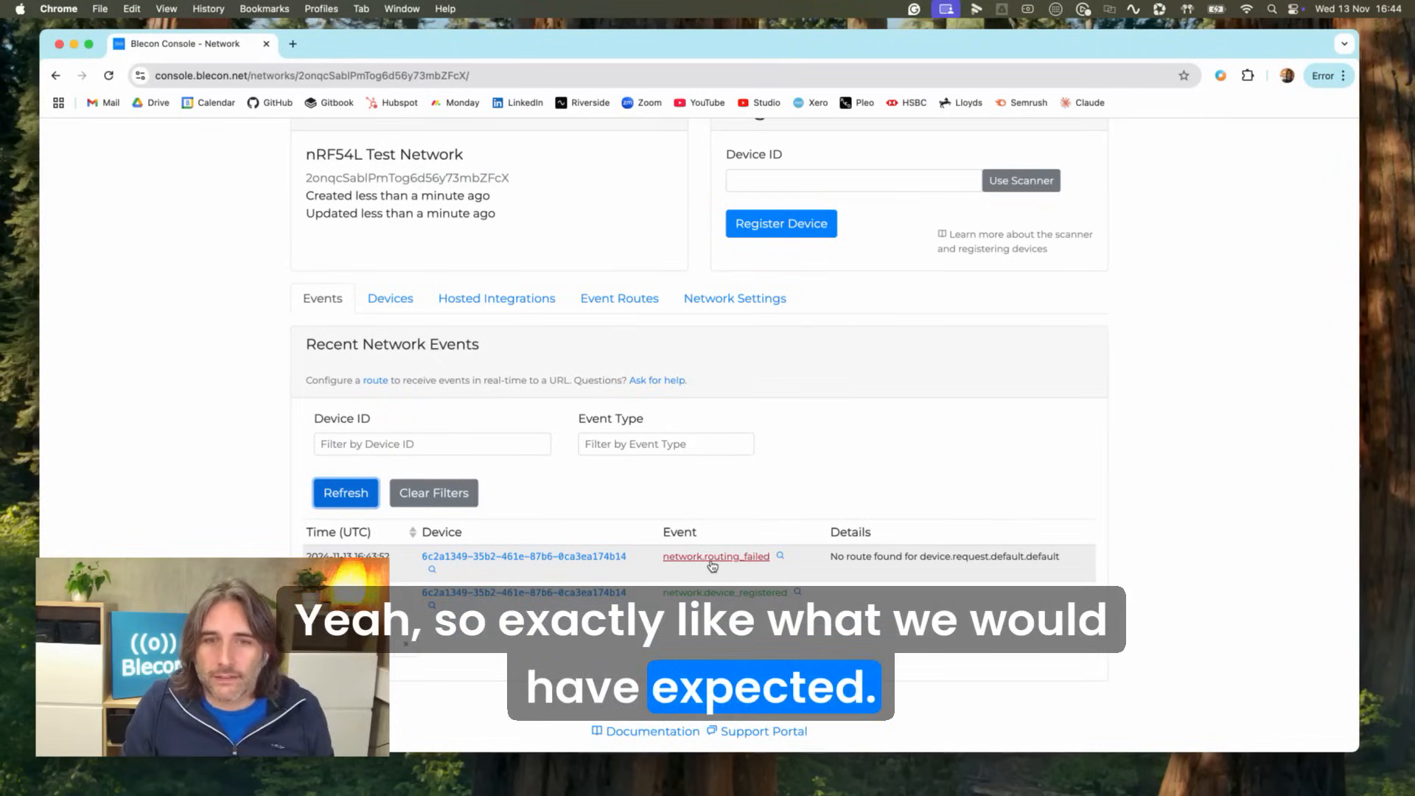
left_click(712, 558)
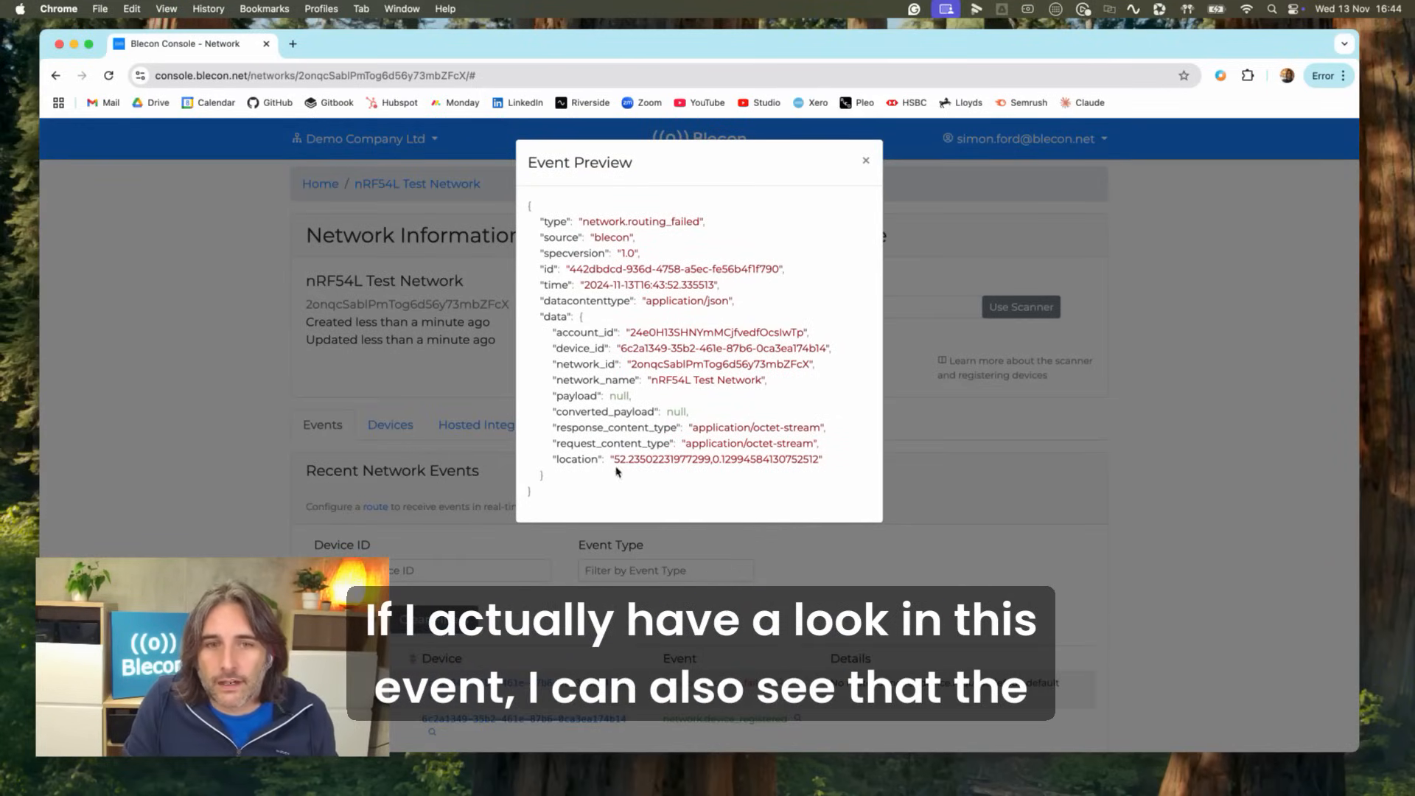
left_click_drag(614, 459, 821, 459)
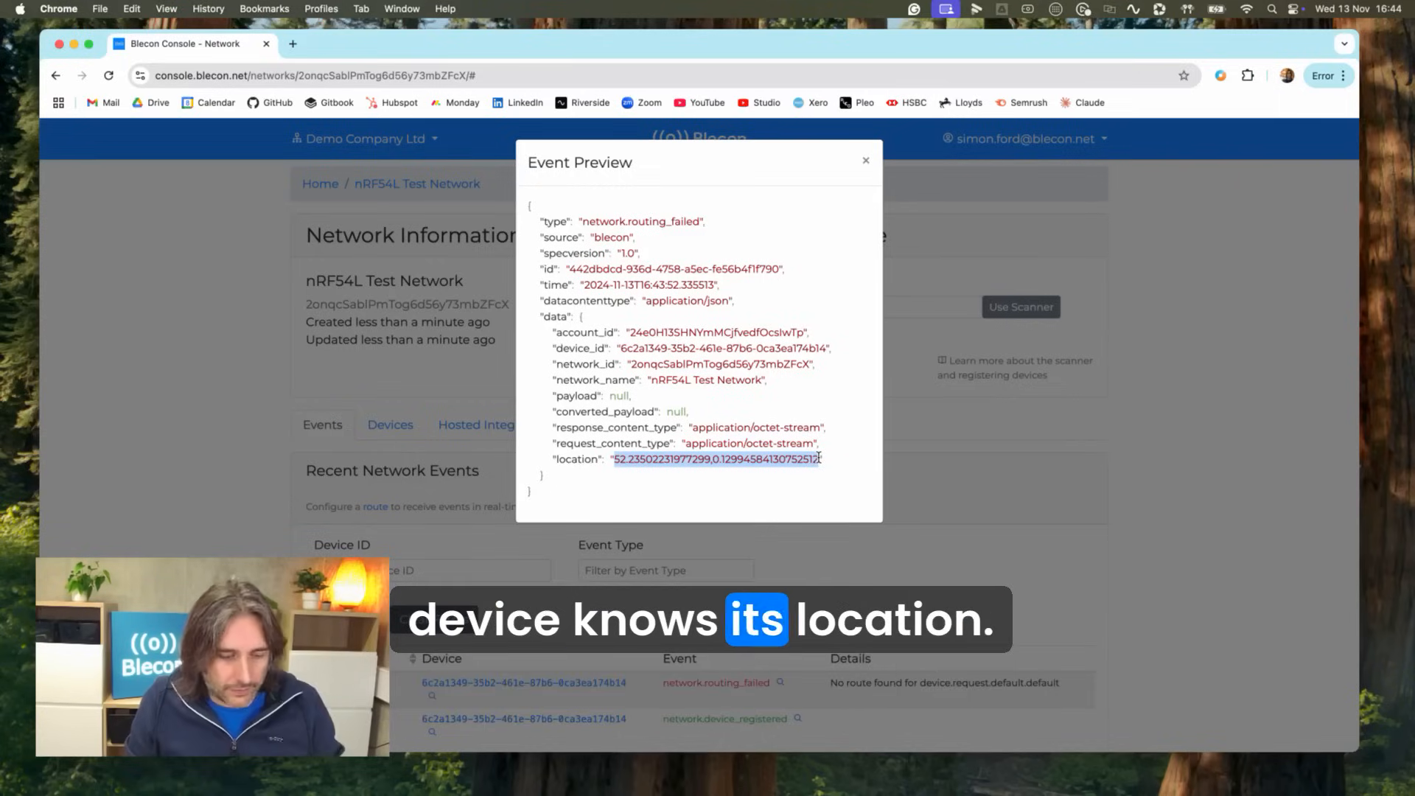
Copy the coordinates 52.2350,0.1299 and search them in Google in a new tab.
key("super+c")
key("super+t")
key("super+v")
key("Return")
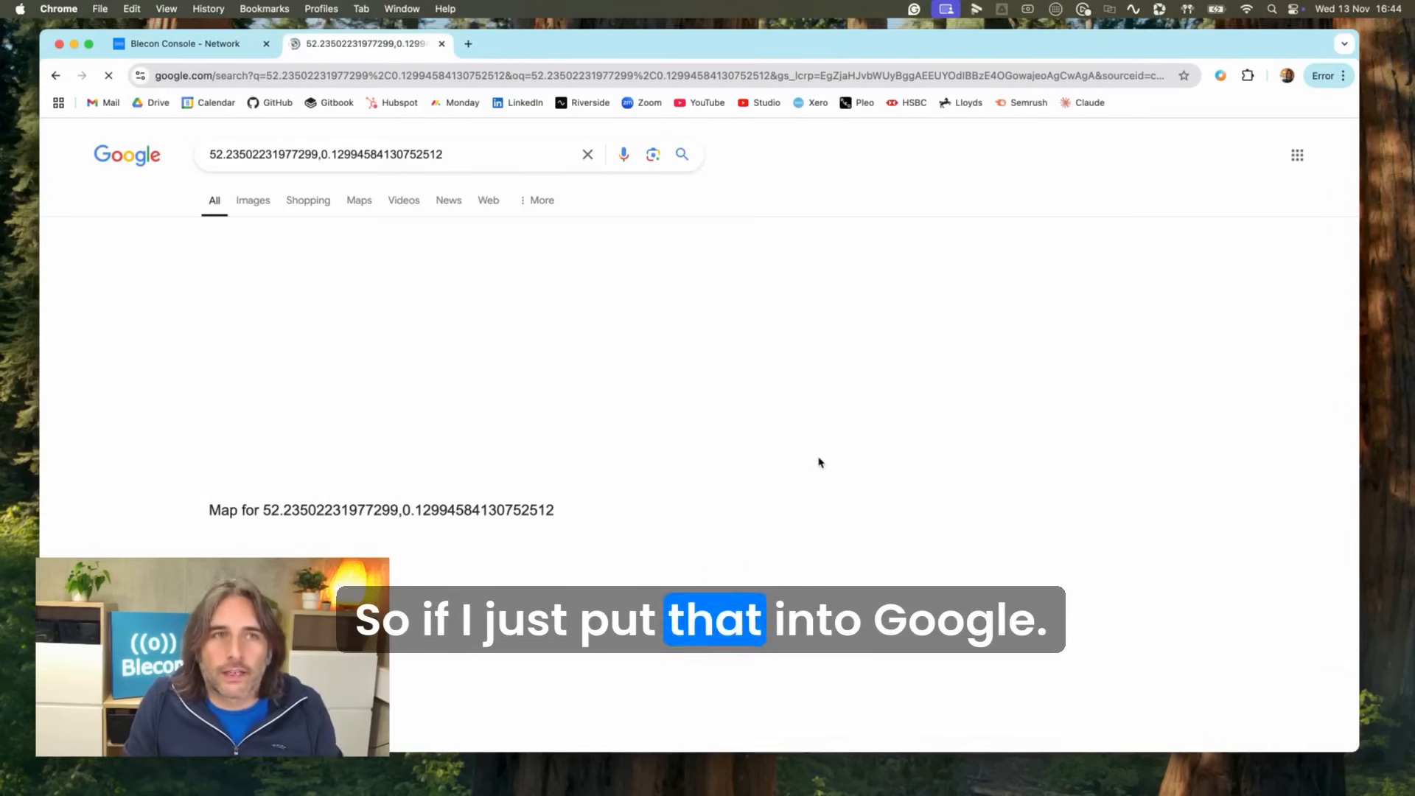